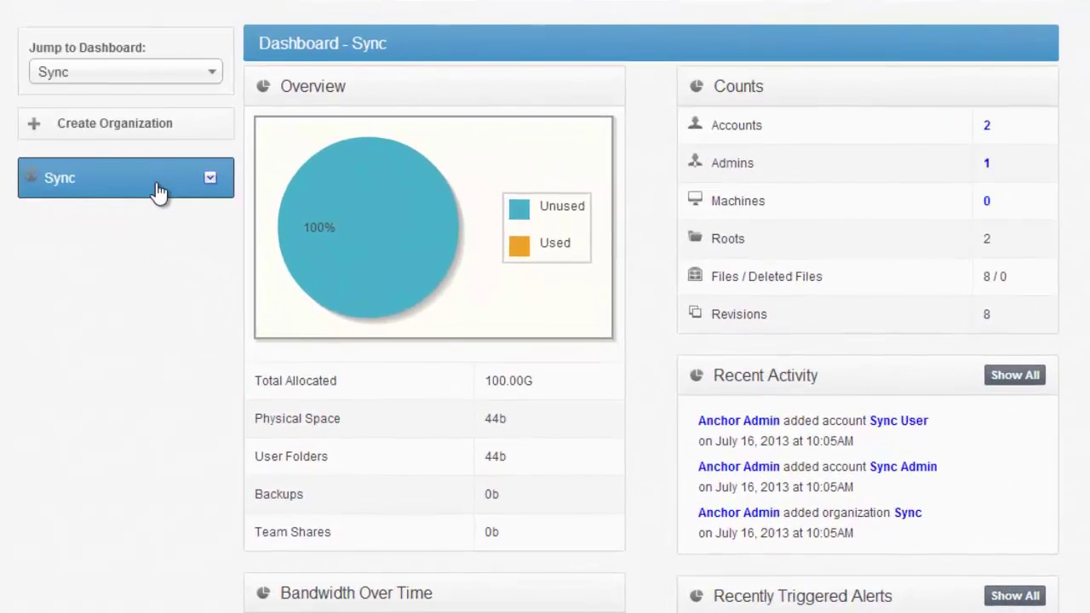
Open the Sync organization's settings and review its general settings down to the hostname and organization URL.
click(210, 180)
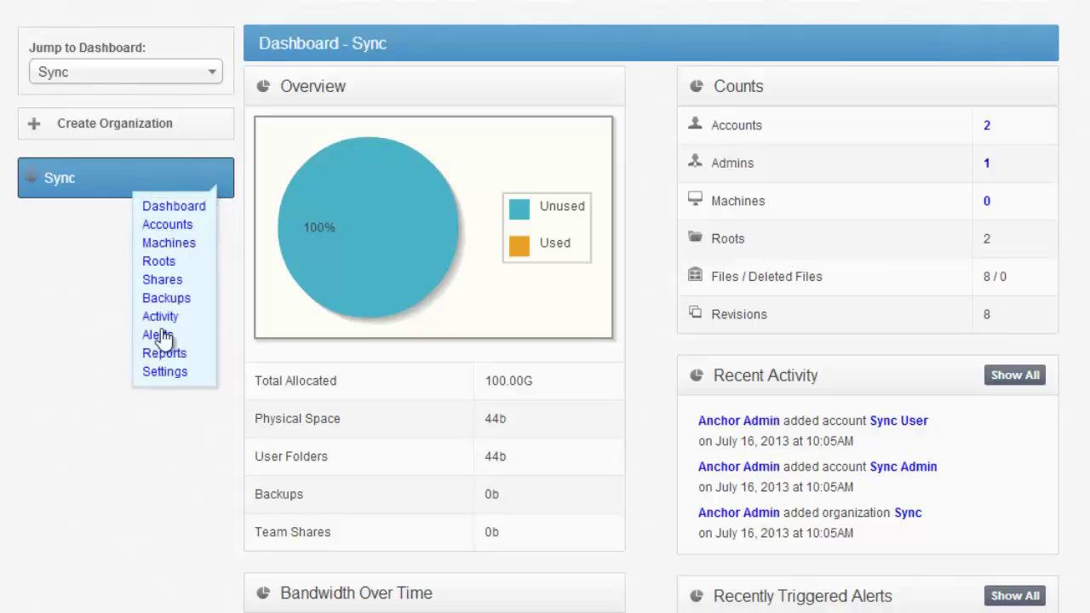
click(166, 372)
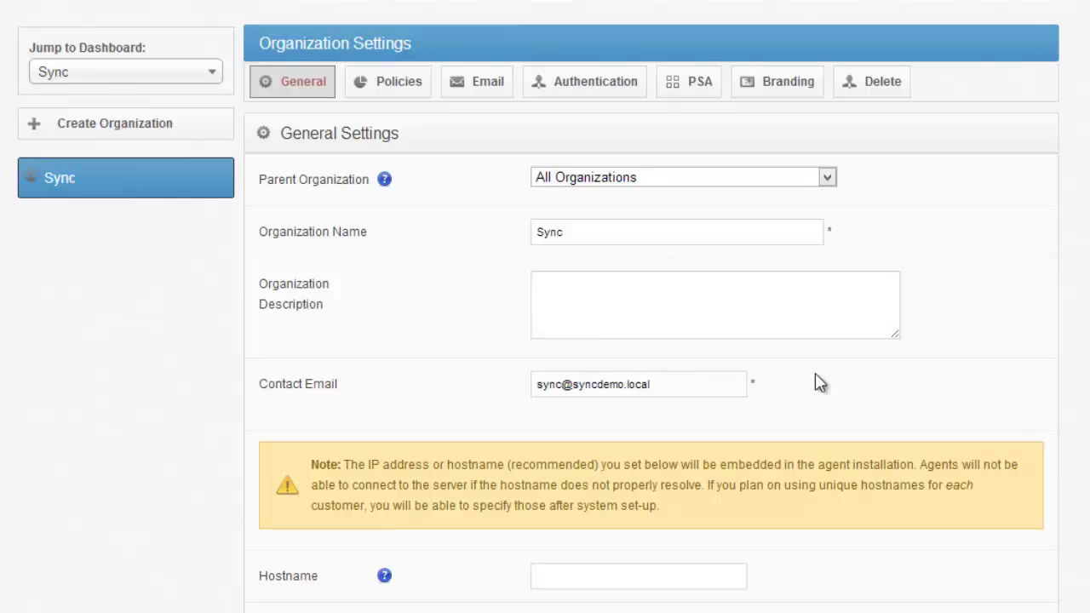
scroll(997, 242, down, 3)
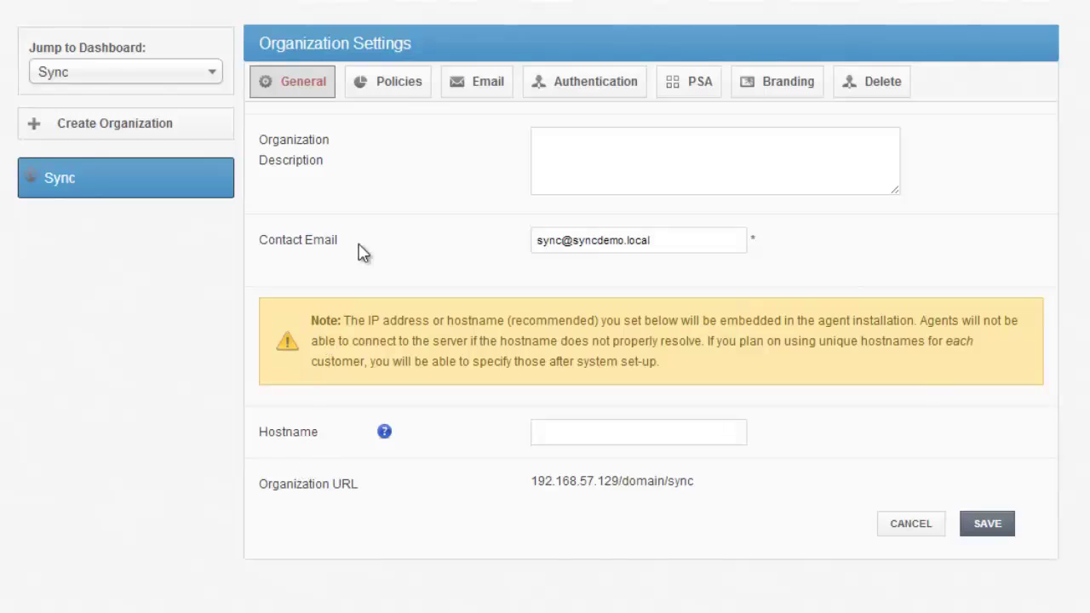
Review the organization policies for maximum file size, excluded extensions and folder backups.
click(400, 85)
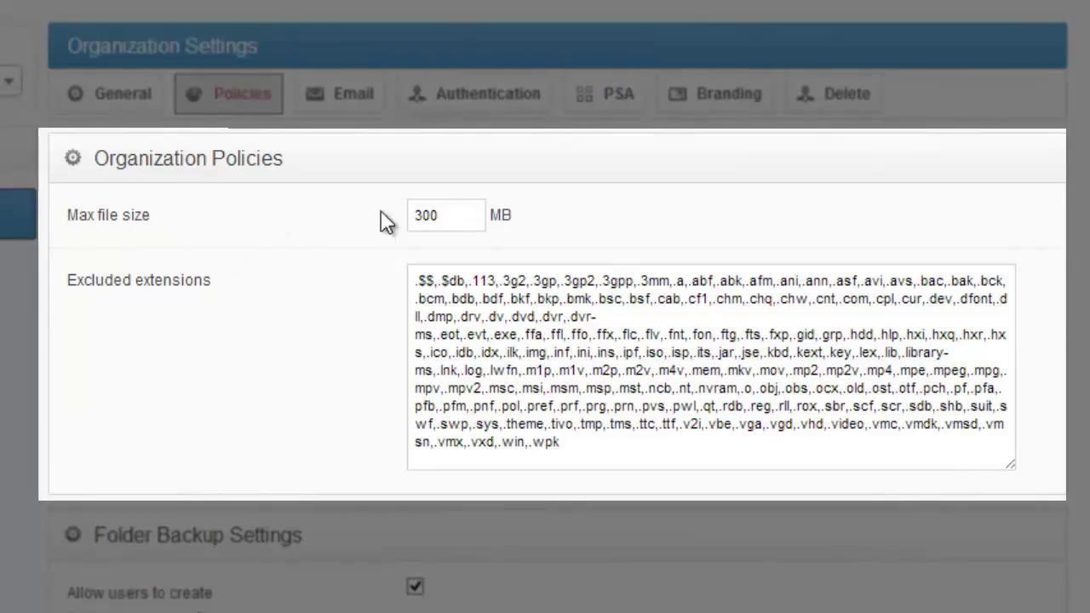
double_click(474, 215)
click(330, 235)
click(621, 437)
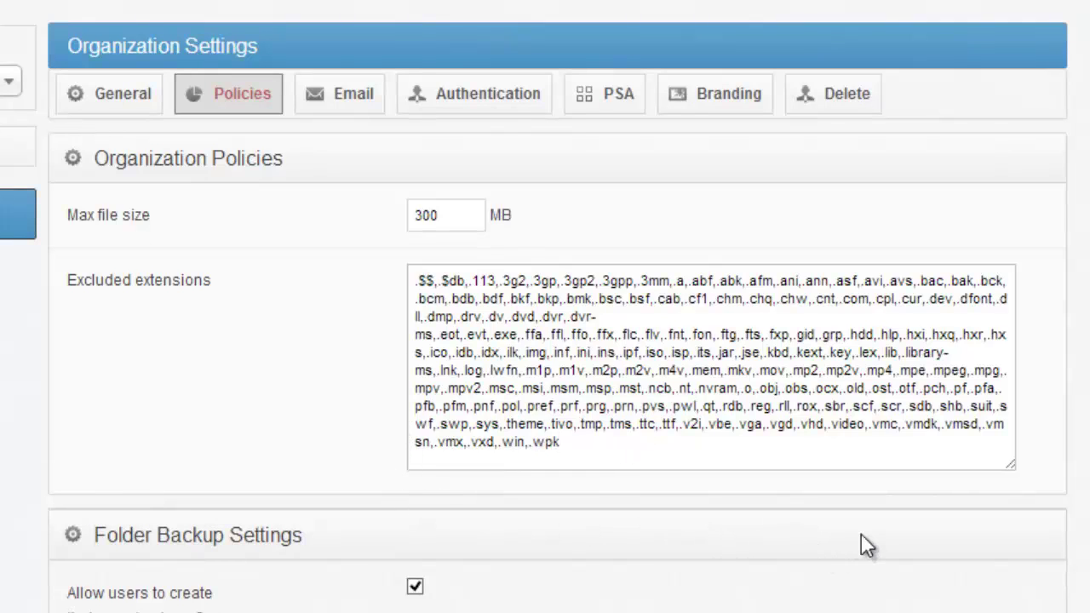
scroll(337, 430, down, 3)
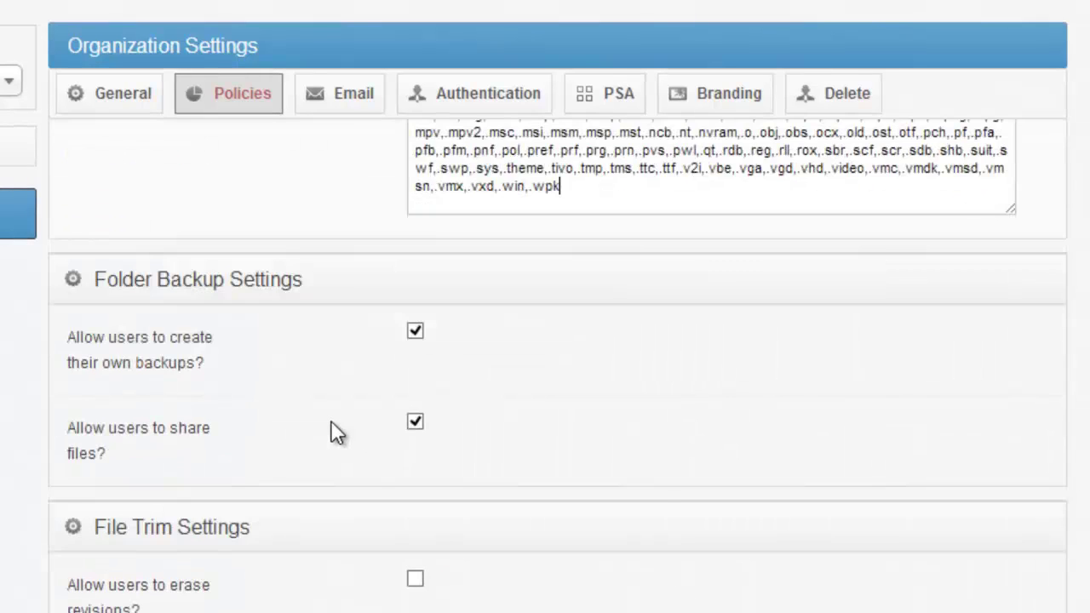
scroll(337, 430, down, 2)
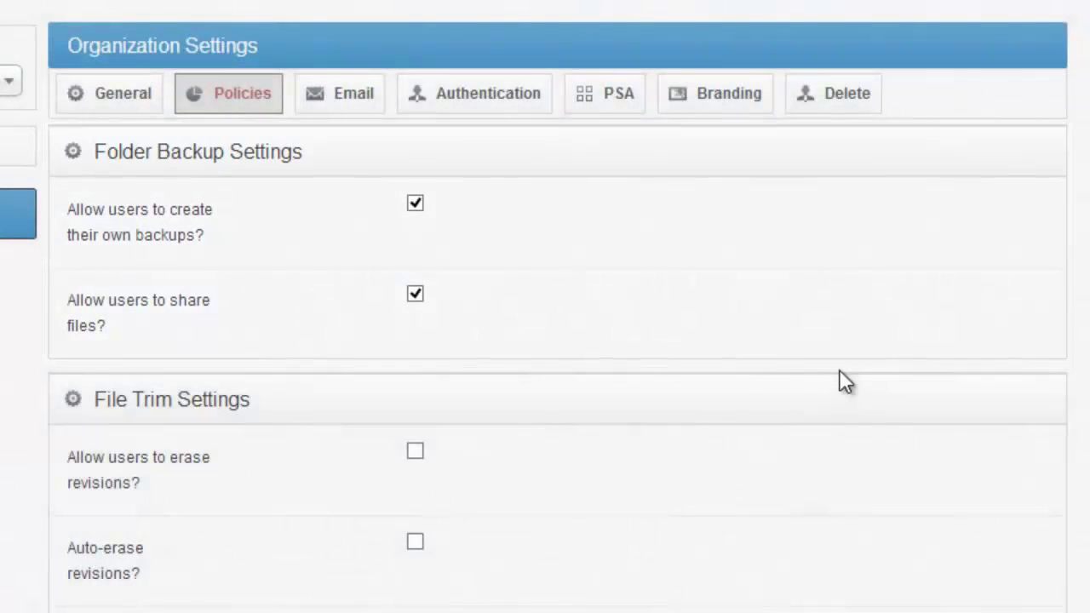
In the file trim policy, allow users to erase revisions and auto-erase revisions for files unchanged in 60 days.
scroll(790, 401, down, 2)
scroll(754, 402, down, 2)
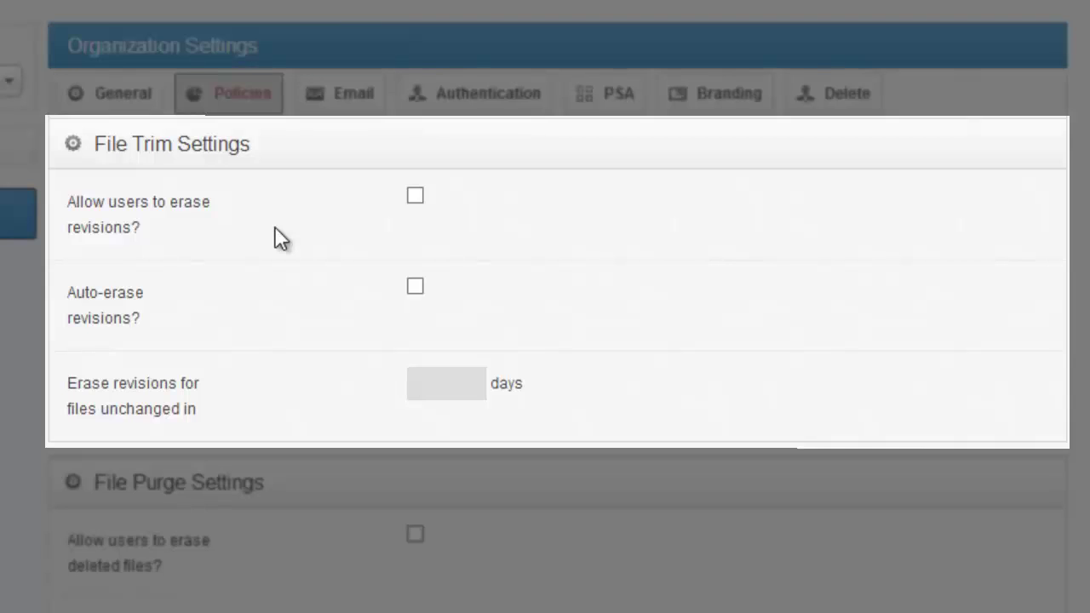
click(416, 197)
click(417, 288)
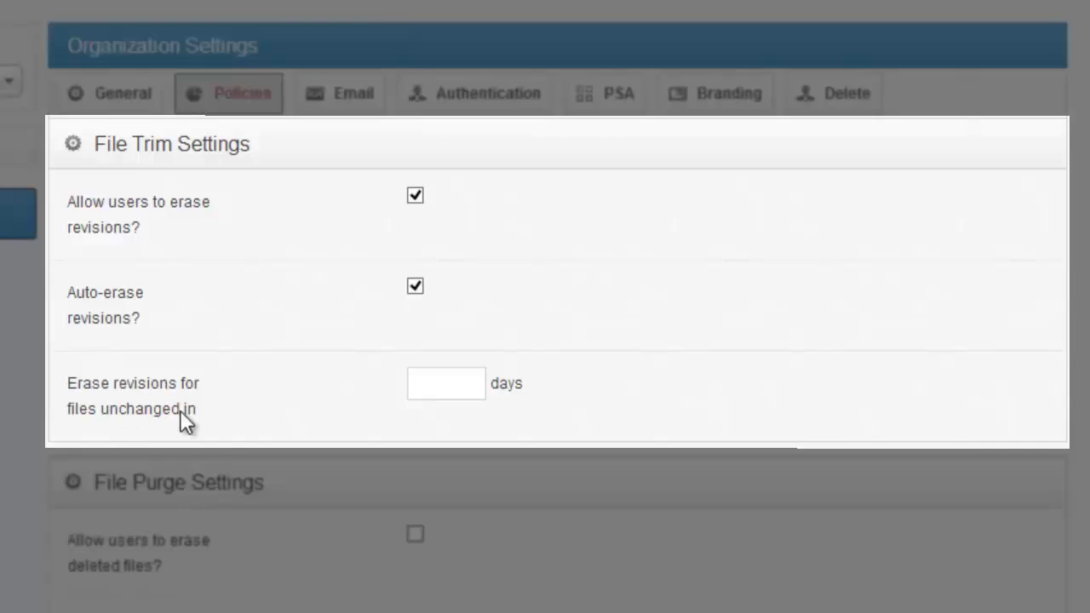
click(432, 392)
text(60)
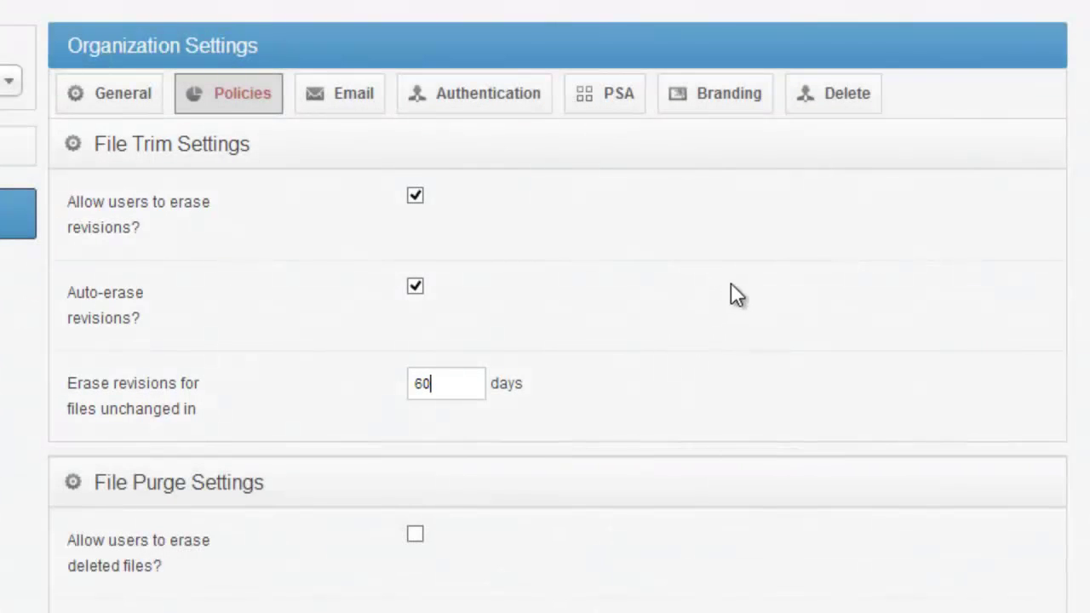
In the file purge policy, allow users to erase deleted files and auto-erase deleted files after 60 days.
scroll(741, 290, down, 3)
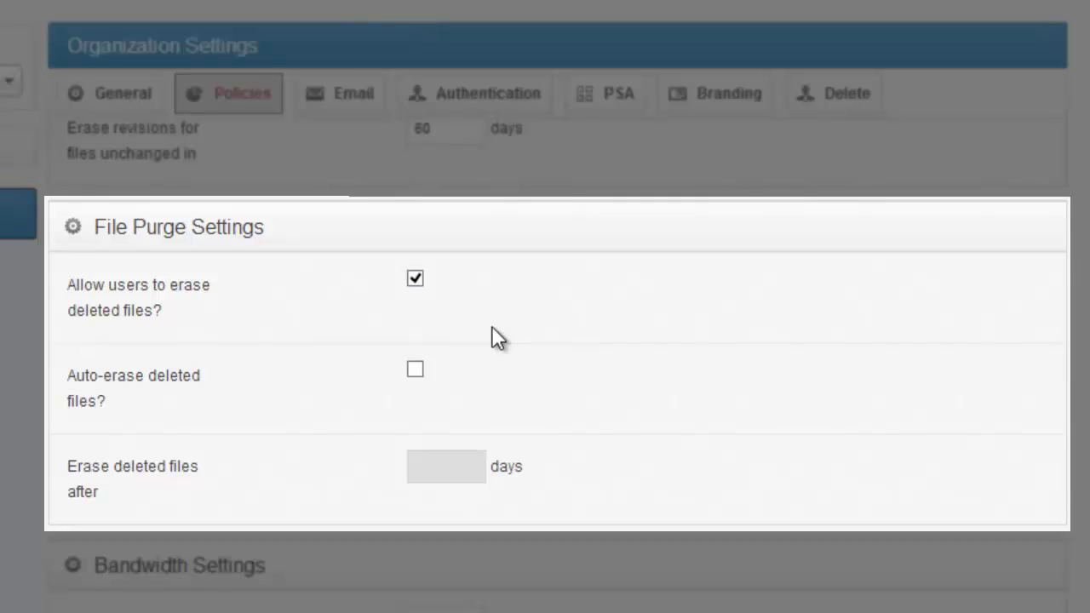
click(416, 369)
click(443, 474)
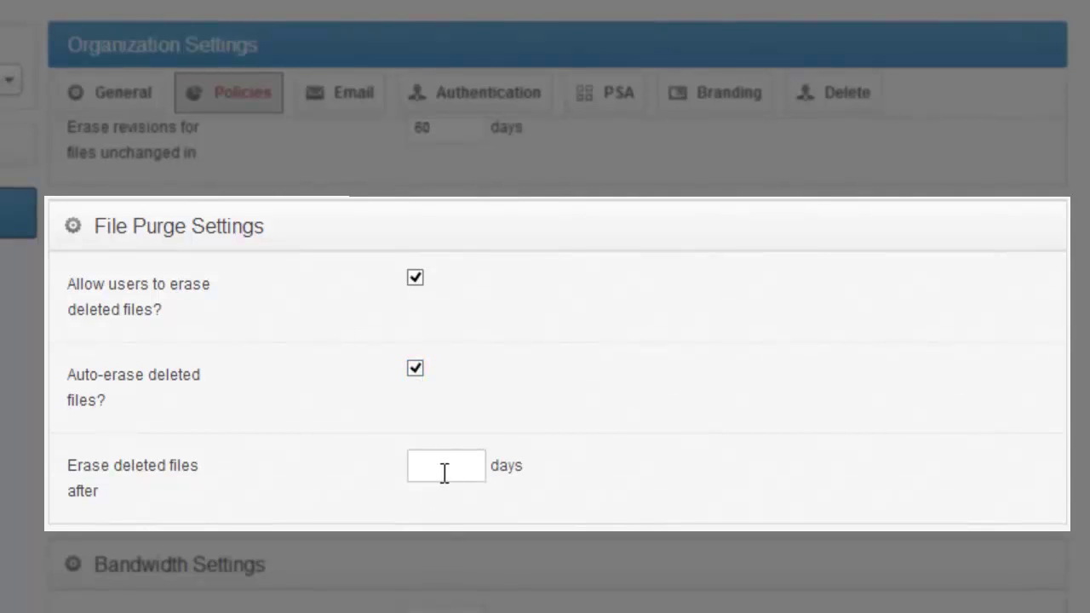
text(60)
Throttle the organization's bandwidth to 300 kB/second and enable the throttle exception.
scroll(776, 358, down, 3)
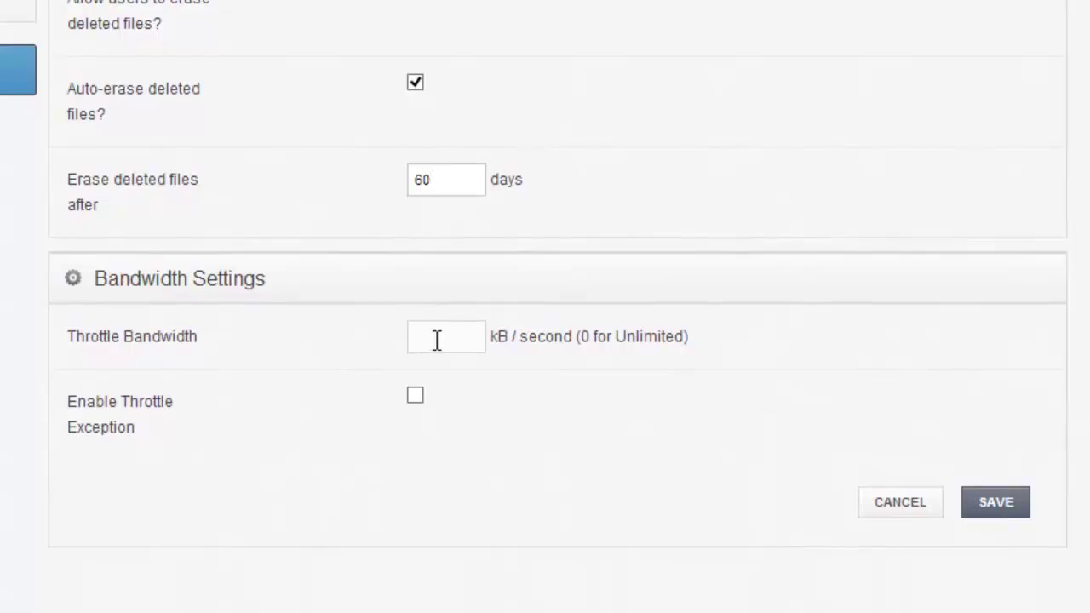
click(436, 339)
text(300)
click(415, 395)
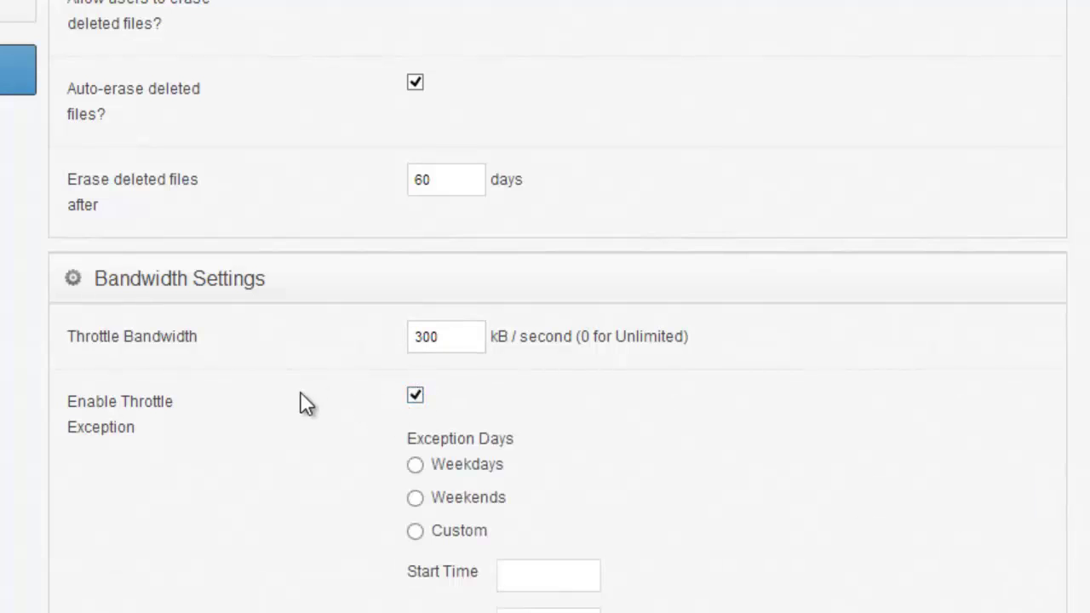
scroll(304, 404, down, 2)
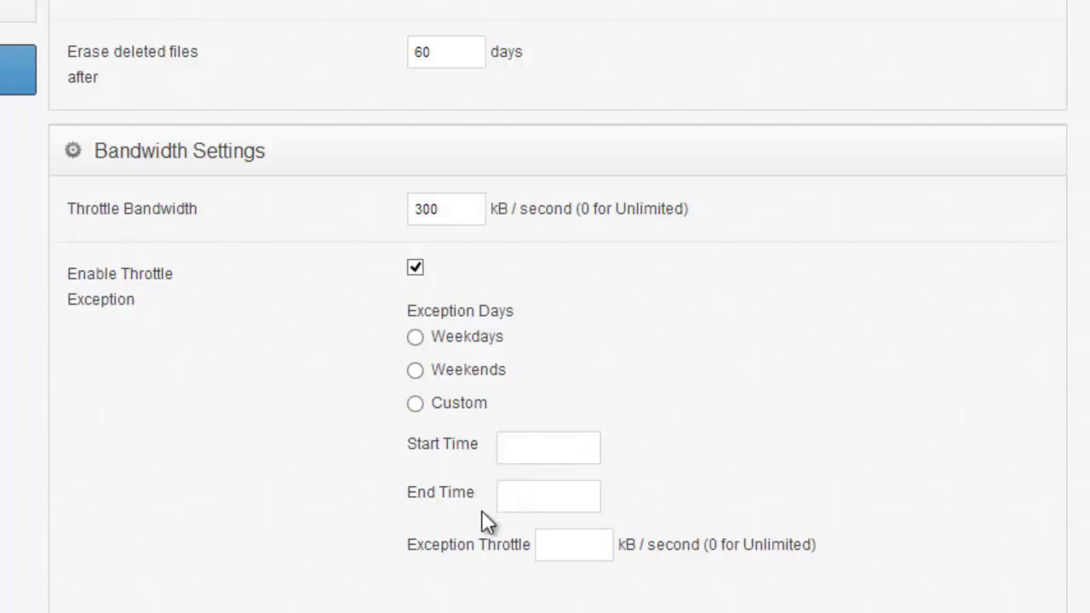
Examine the email server settings and the authentication source's machine, host, domain, login and password fields.
click(479, 85)
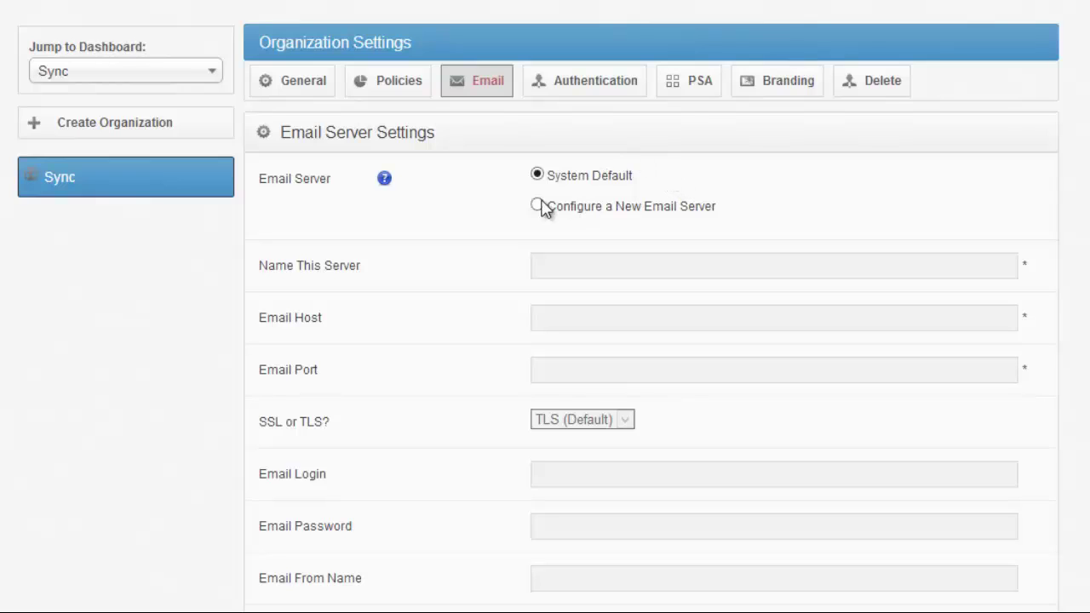
click(585, 94)
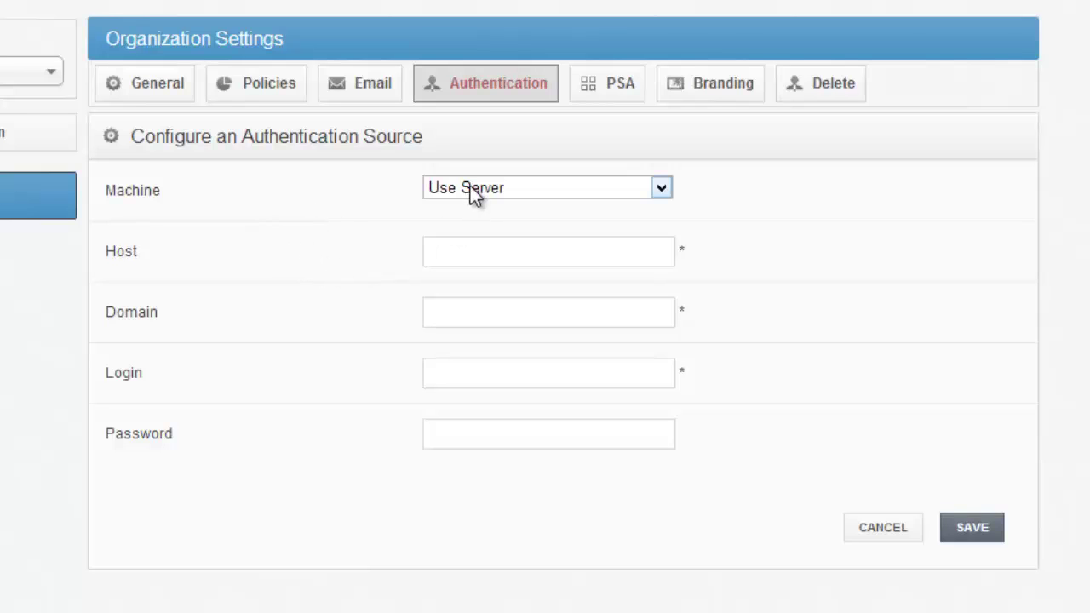
click(467, 249)
click(473, 298)
click(468, 378)
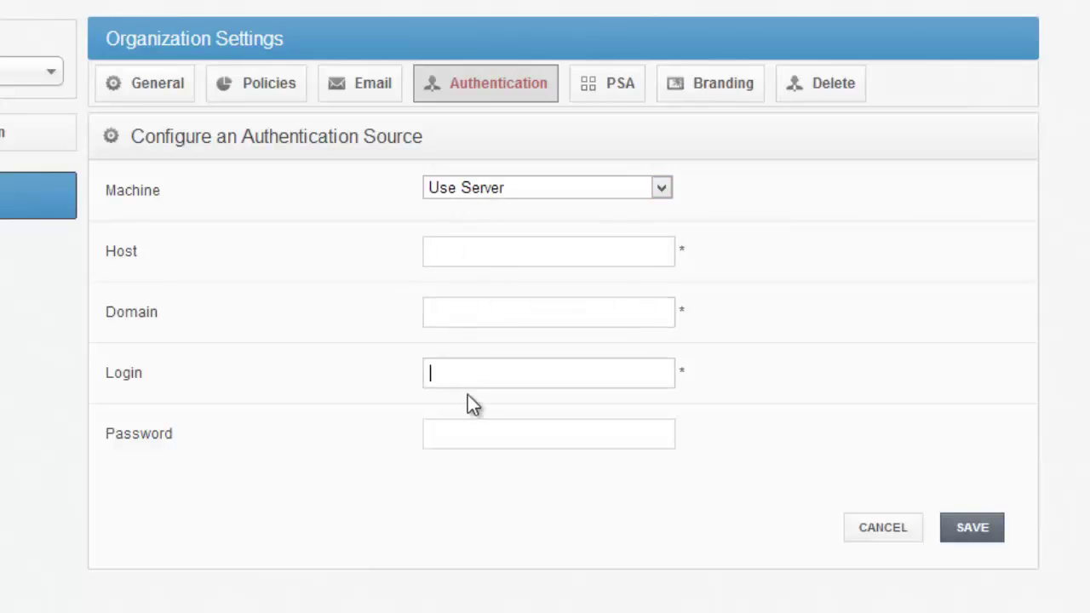
click(484, 439)
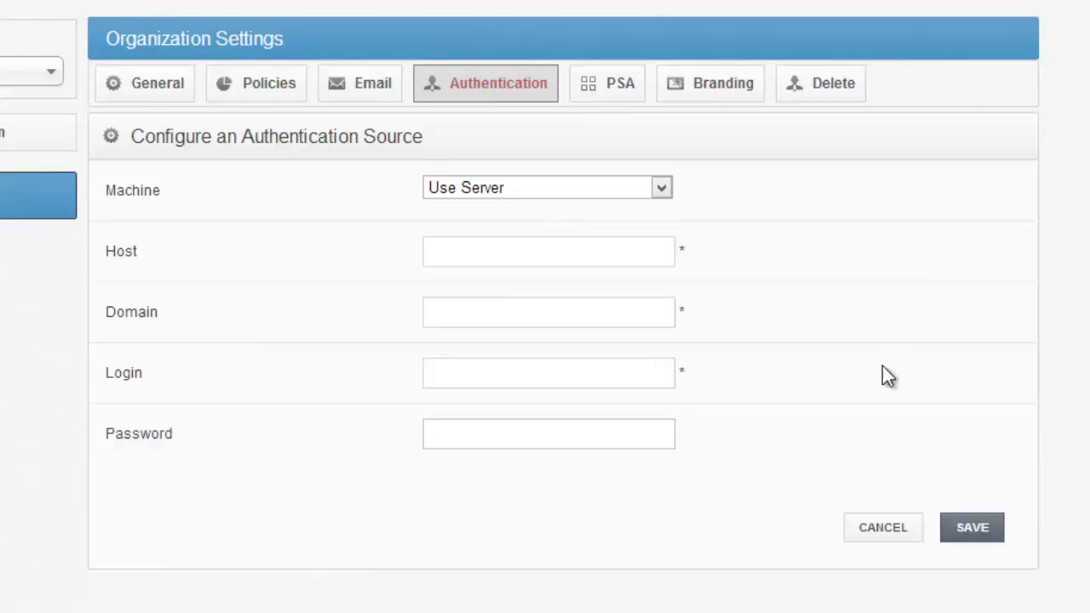
click(626, 189)
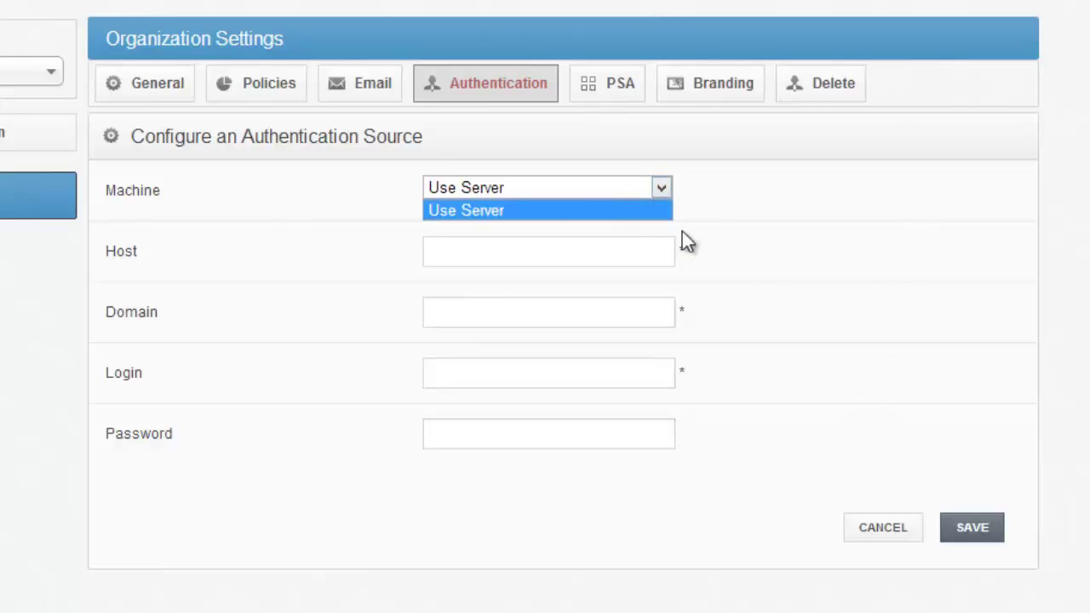
click(721, 270)
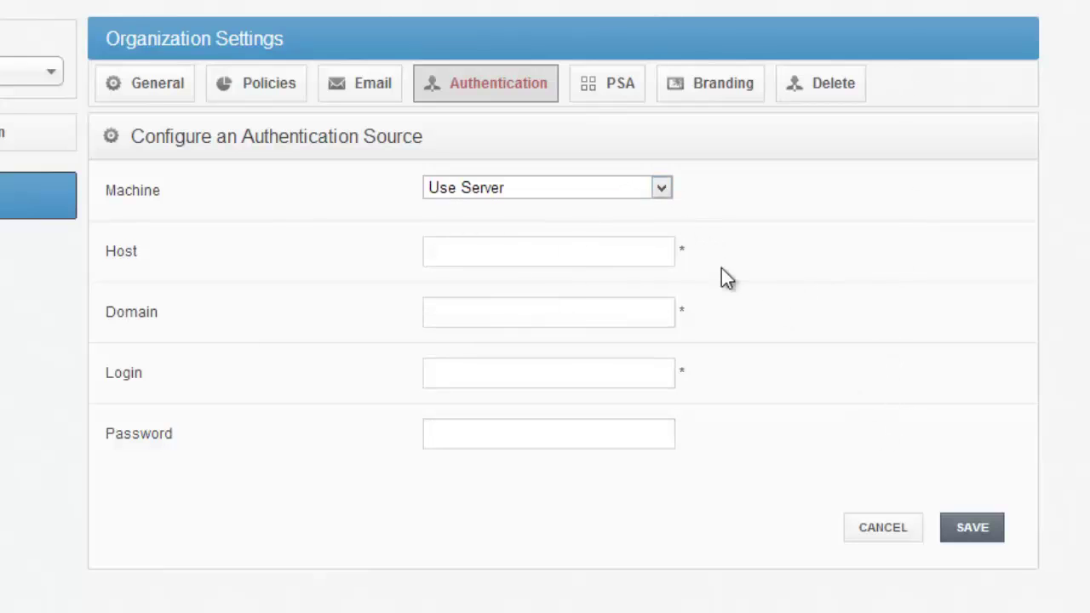
click(578, 249)
click(555, 310)
click(526, 372)
click(545, 440)
Examine the organization's PSA mode options and its branding settings through to the terms of service.
click(609, 92)
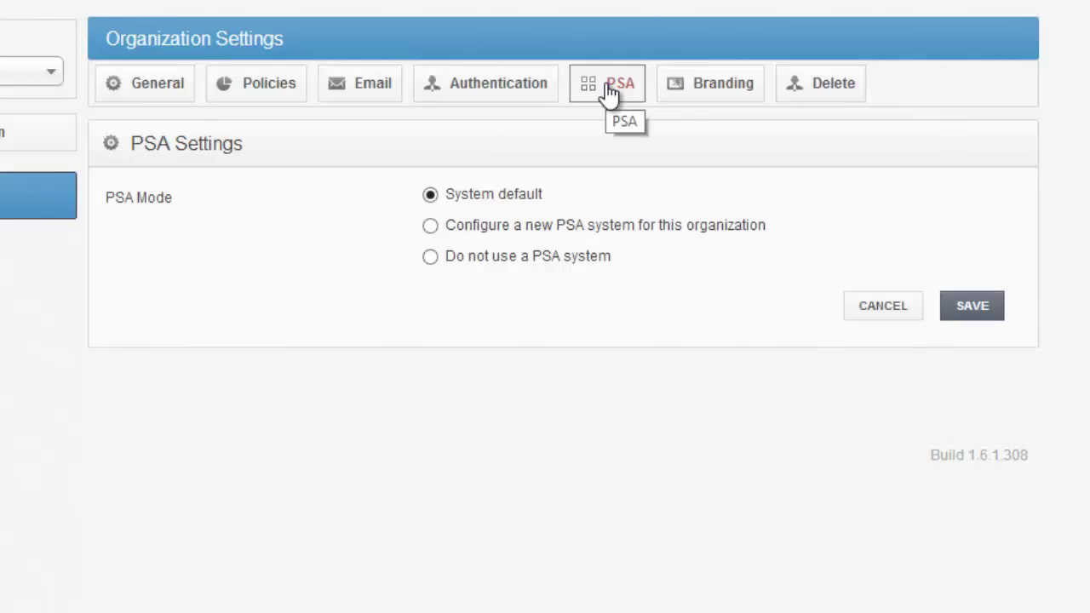
click(703, 87)
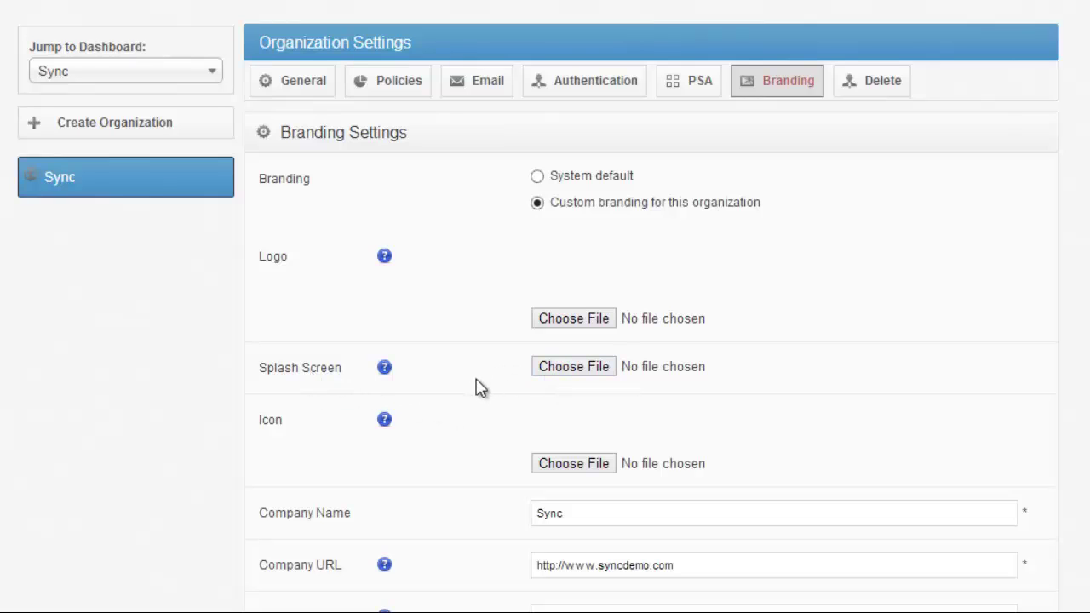
scroll(482, 387, down, 1)
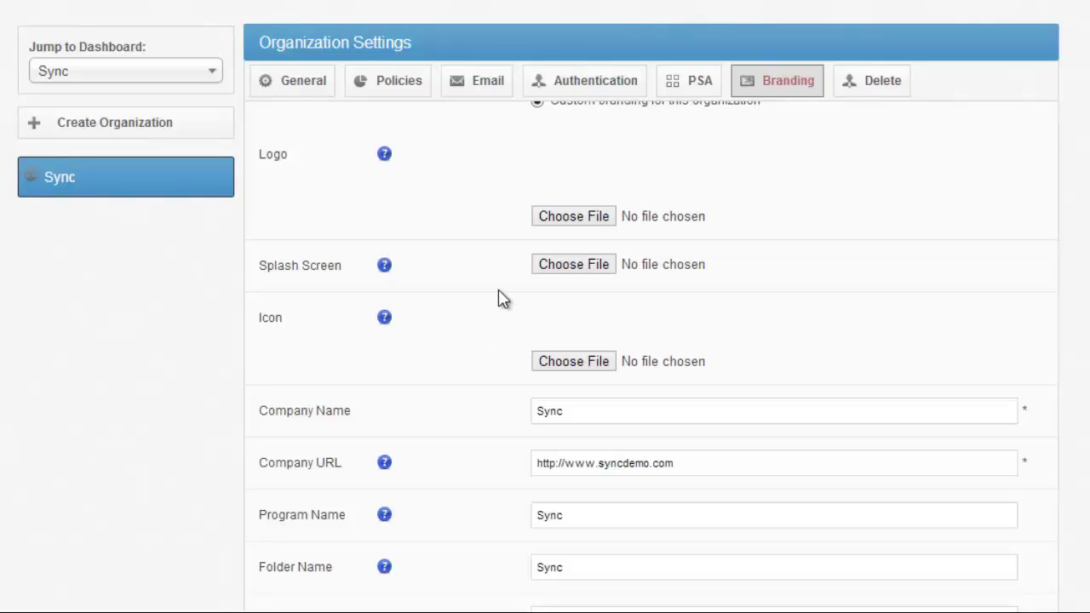
scroll(499, 297, down, 1)
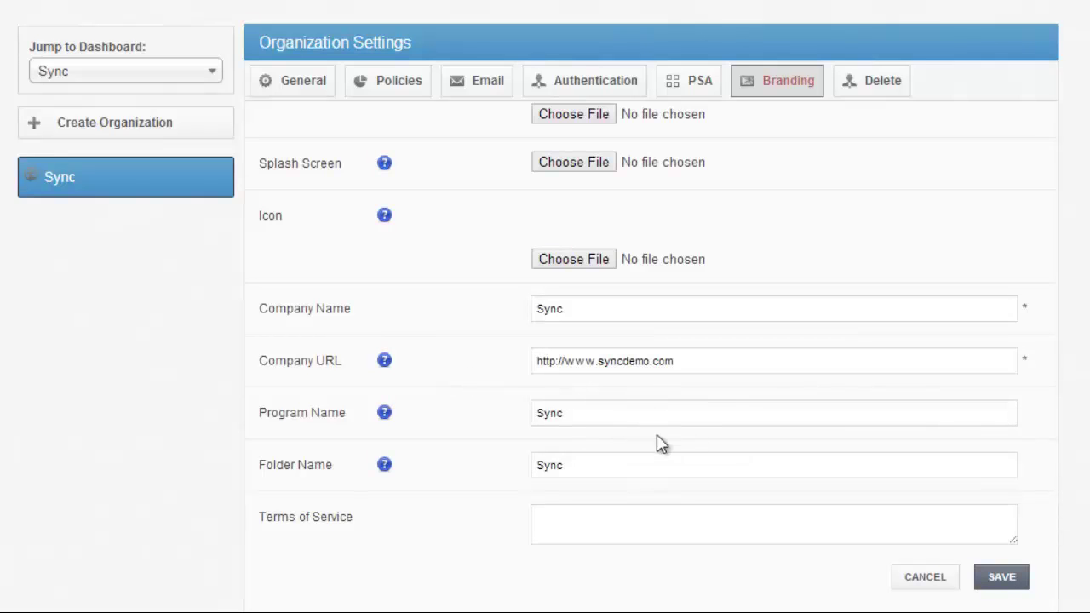
Check the organization's deletion page and return to its general settings.
click(870, 99)
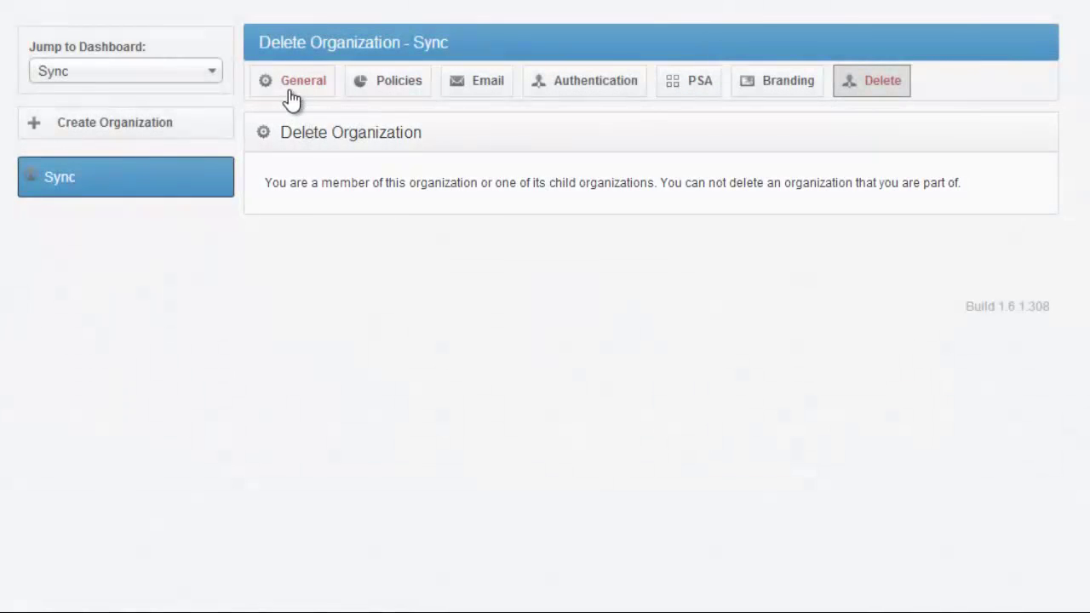
click(291, 99)
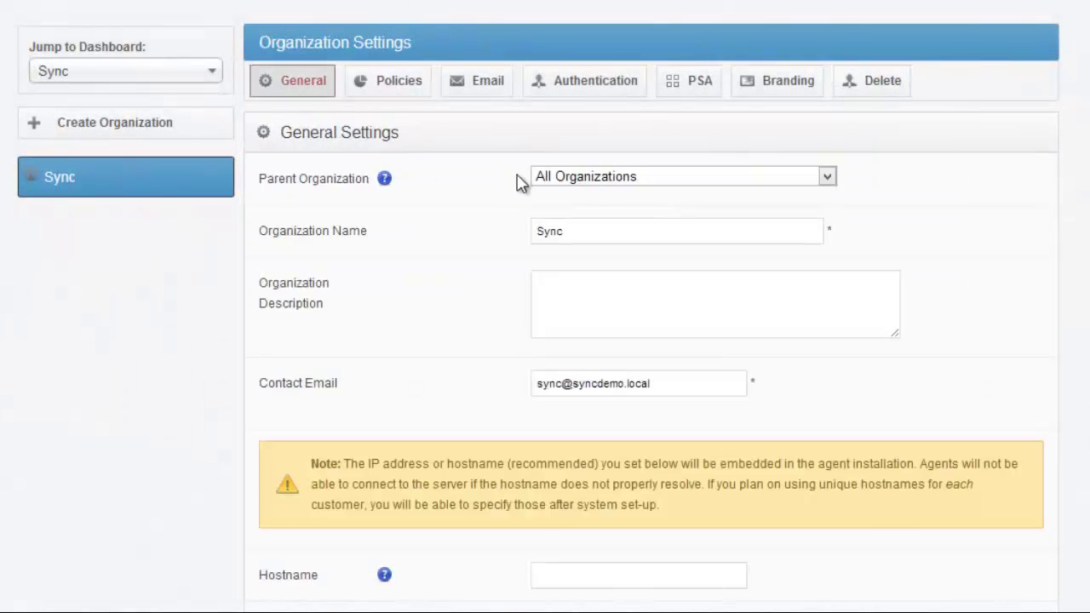